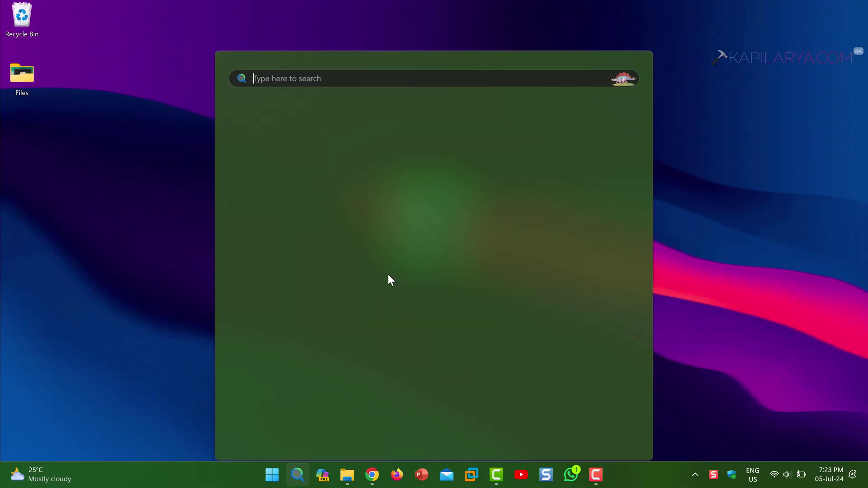
# Search Windows for 'power option' so Edit power plan becomes the best match.
pyautogui.moveTo(387, 226)
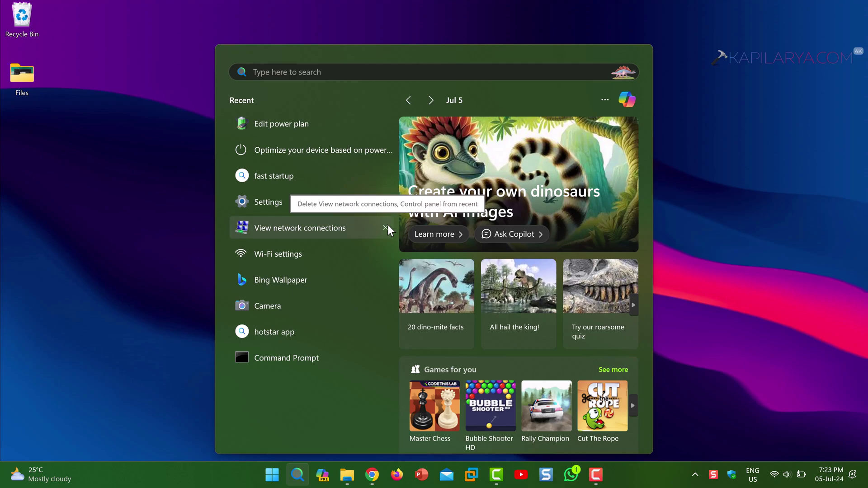
pyautogui.write('po')
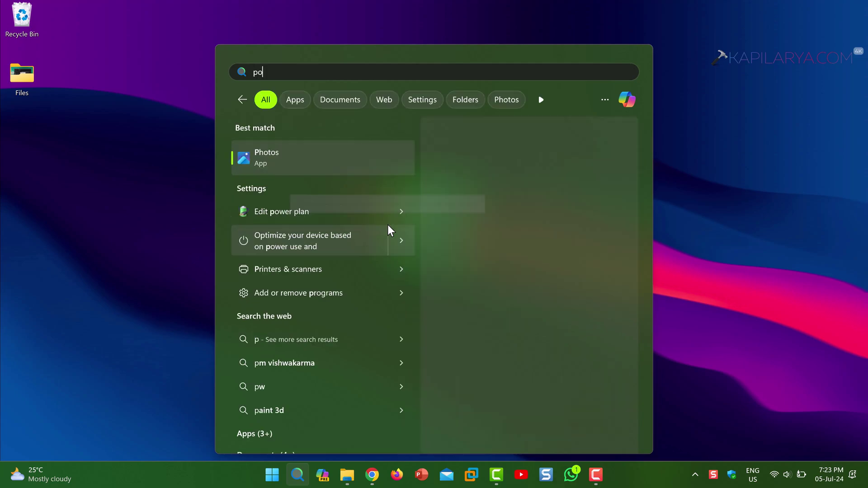
pyautogui.write('wer top')
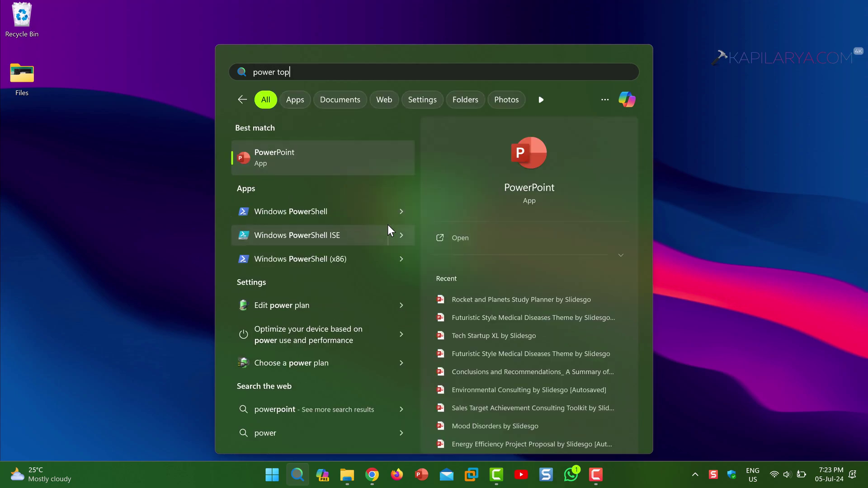
pyautogui.press('BackSpace')
pyautogui.press('BackSpace')
pyautogui.press('BackSpace')
pyautogui.write('options')
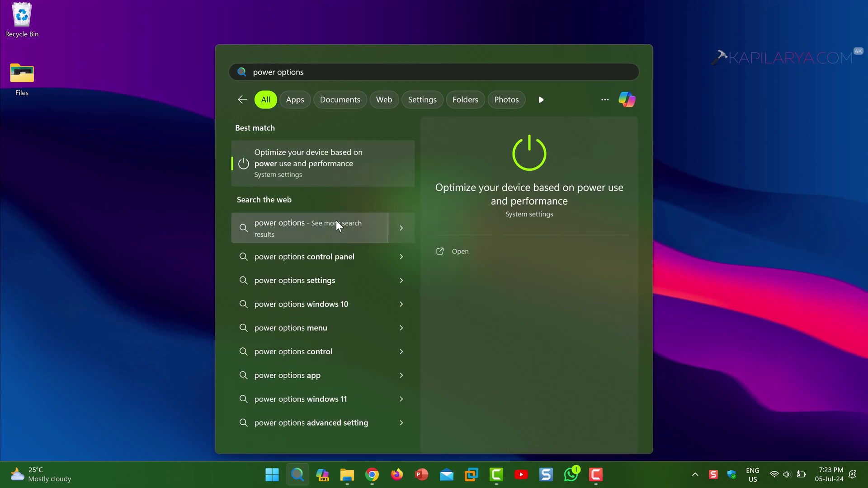
pyautogui.press('BackSpace')
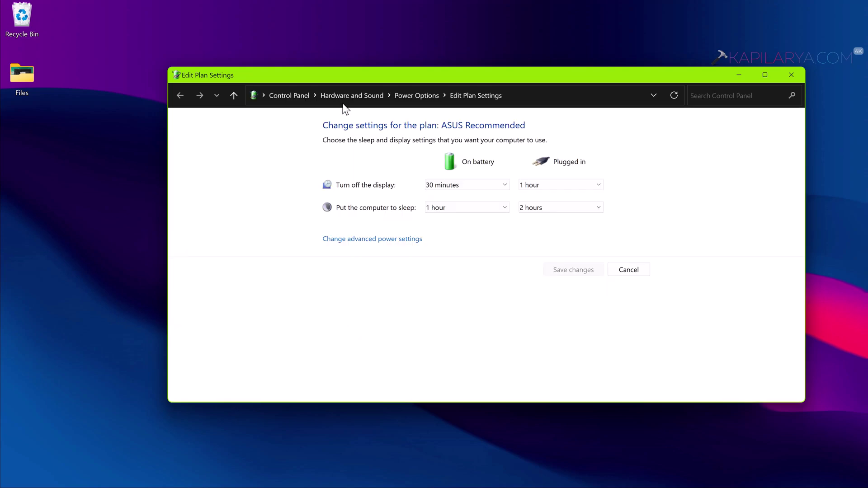
# Uncheck Turn on fast startup in Power Options' shutdown settings, then close the window.
pyautogui.click(417, 95)
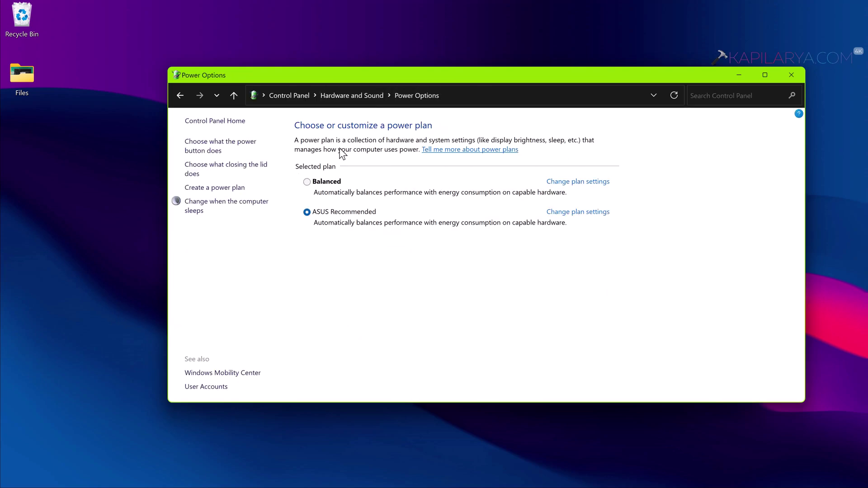
pyautogui.click(228, 150)
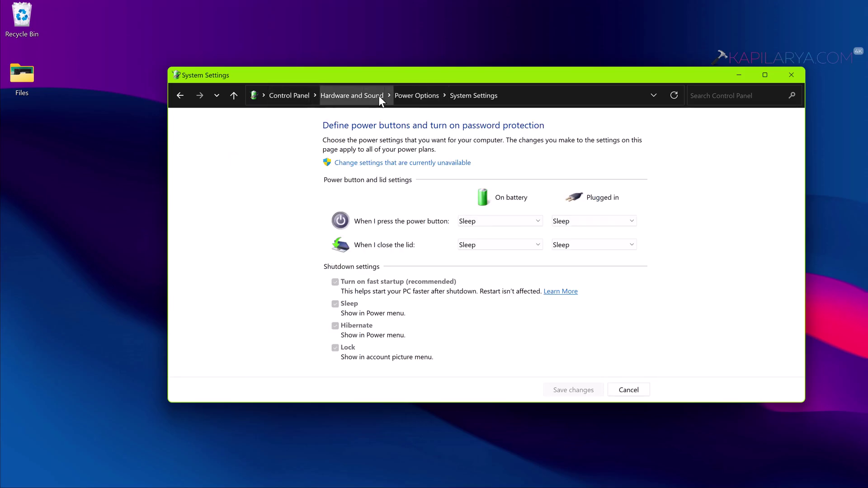
pyautogui.click(359, 164)
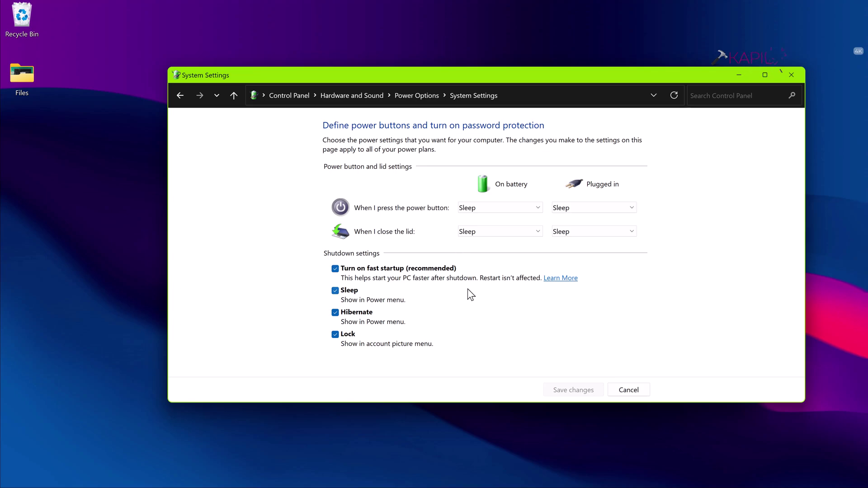
pyautogui.click(335, 270)
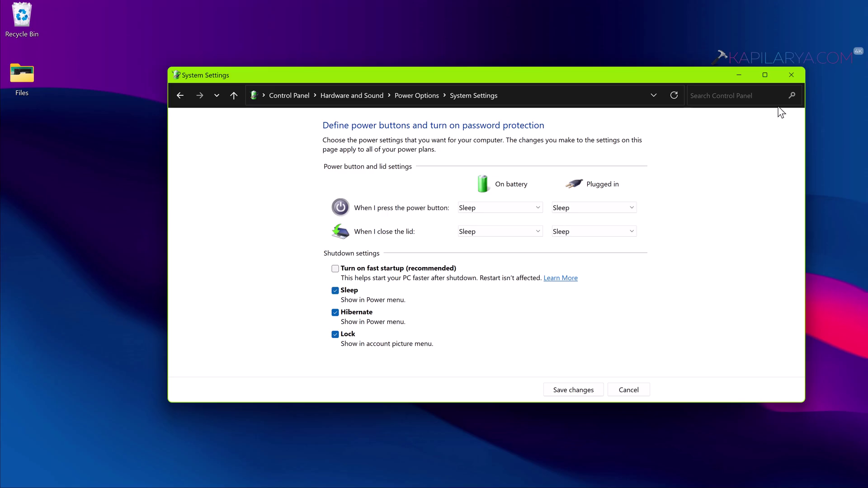
pyautogui.click(790, 77)
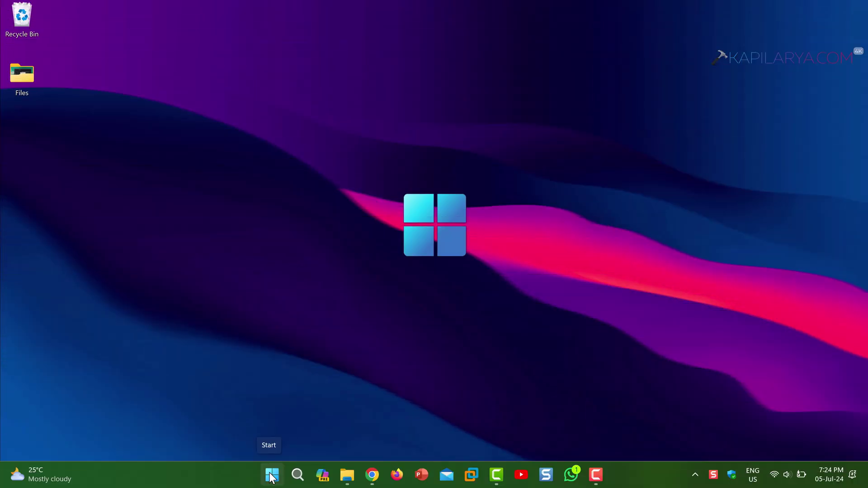
# Launch Terminal (Admin) from the Start menu and open a Command Prompt tab.
pyautogui.rightClick(271, 475)
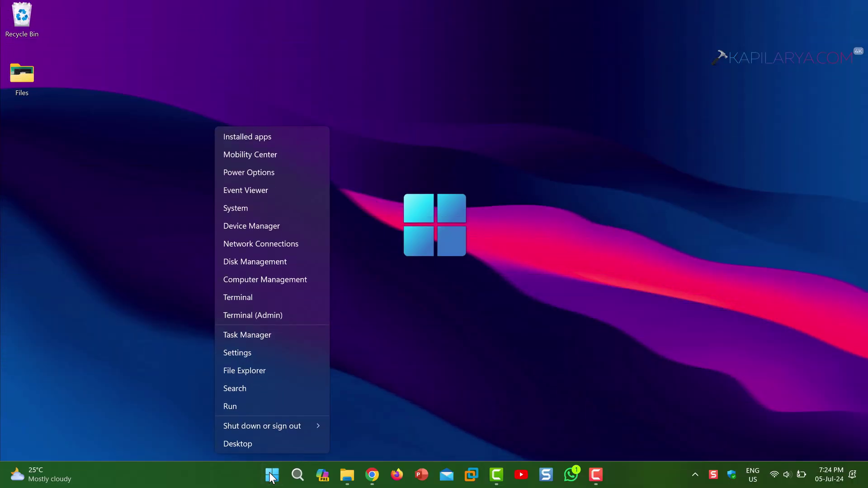
pyautogui.click(275, 316)
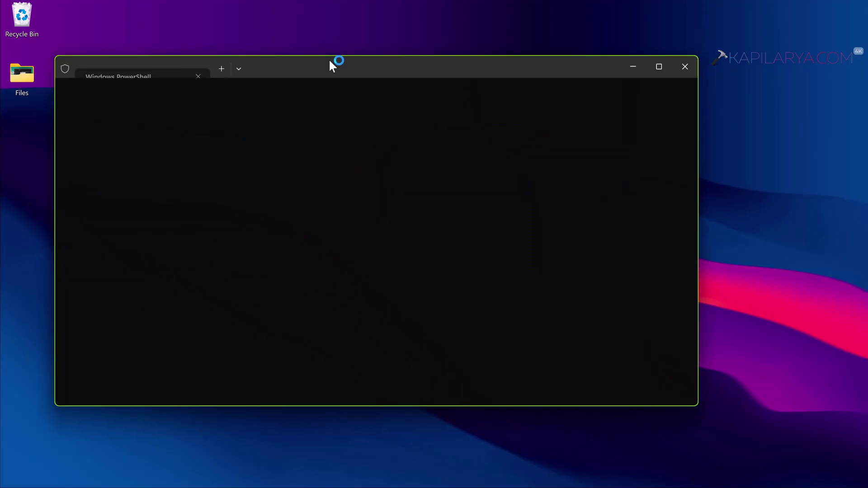
pyautogui.moveTo(332, 66); pyautogui.dragTo(487, 62)
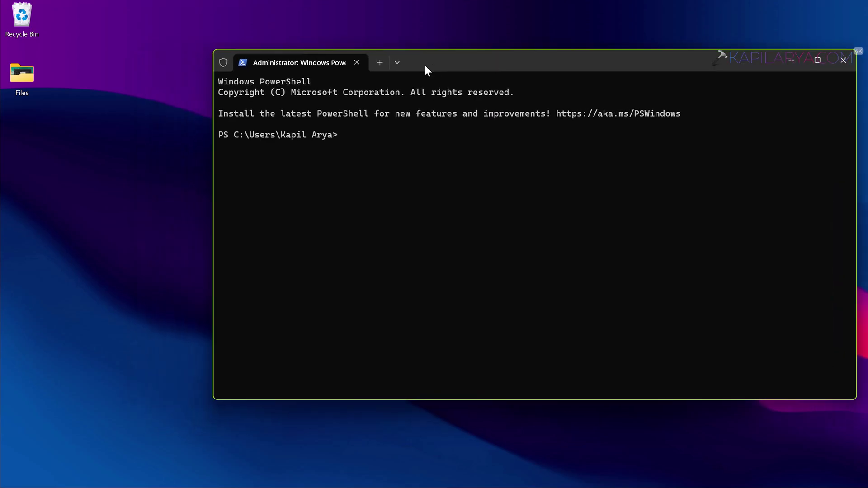
pyautogui.click(398, 64)
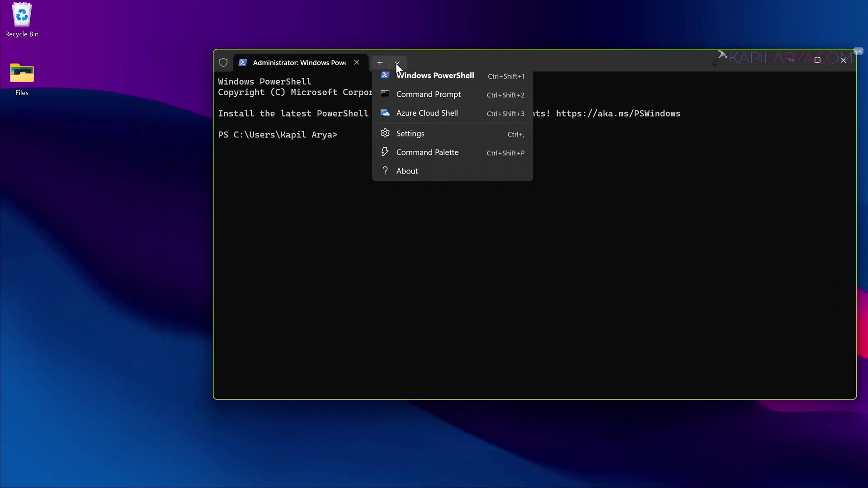
pyautogui.click(405, 97)
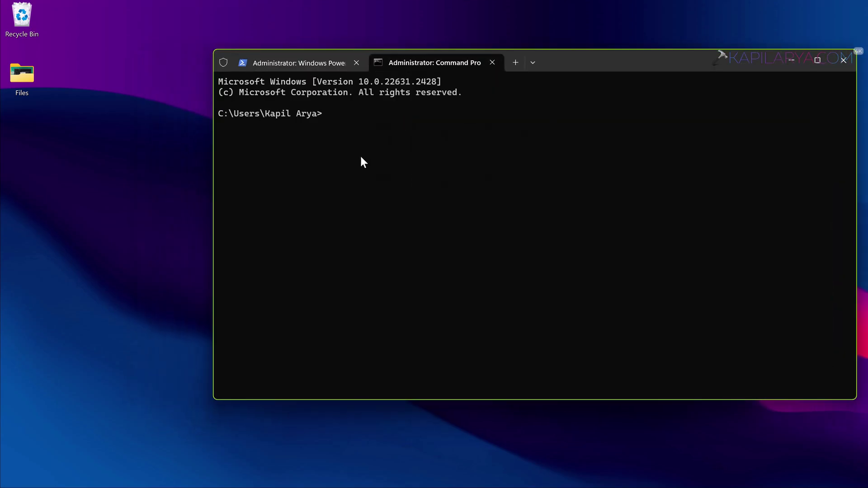
# Paste and run net config server /autodisconnect:-1.
pyautogui.write('net config server /autodisconnect:-1')
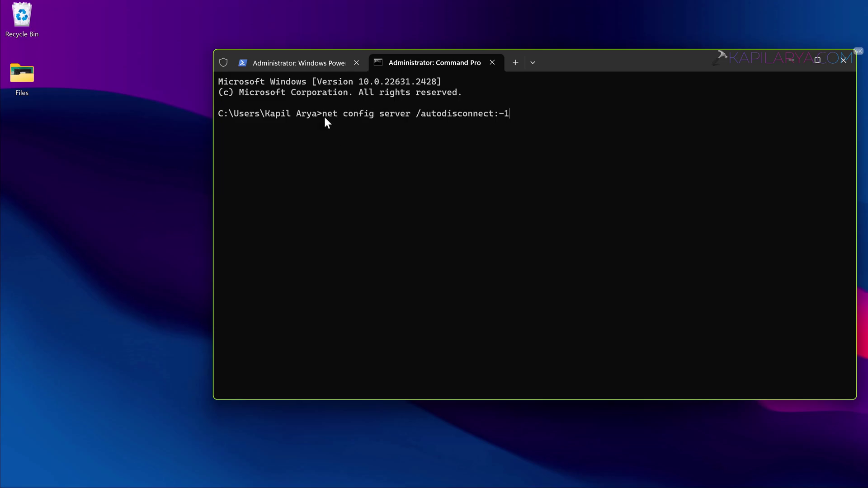
pyautogui.moveTo(323, 114); pyautogui.dragTo(508, 115)
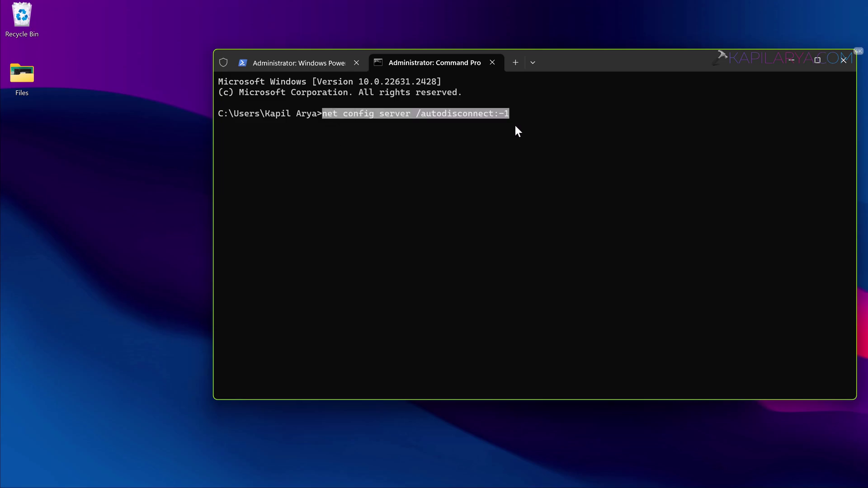
pyautogui.click(516, 126)
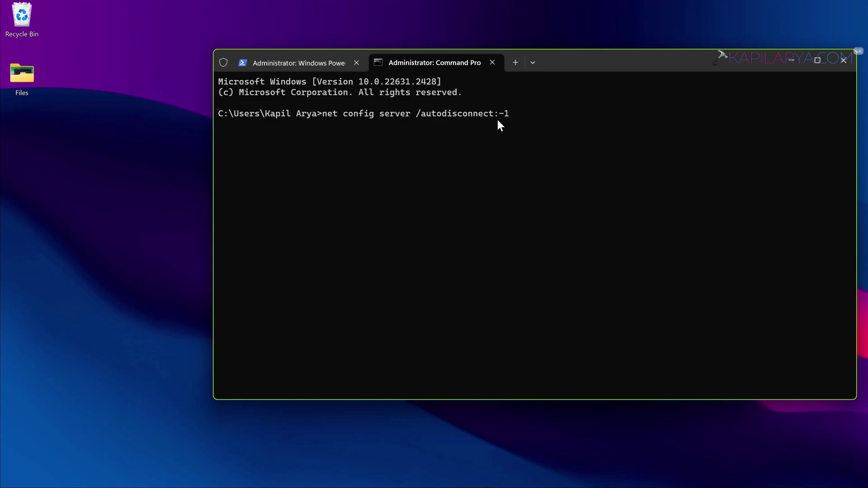
pyautogui.press('Return')
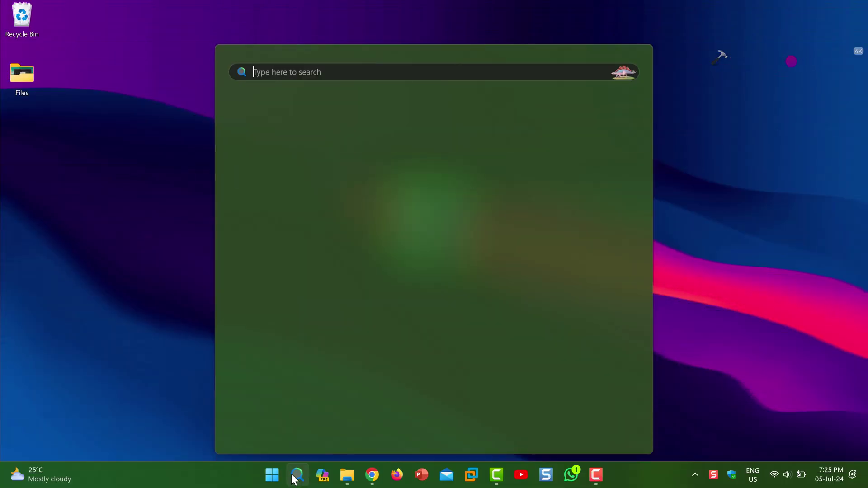
# Run netsh int tcp set global autotuninglevel=disabled in an administrator Command Prompt.
pyautogui.write('cmd')
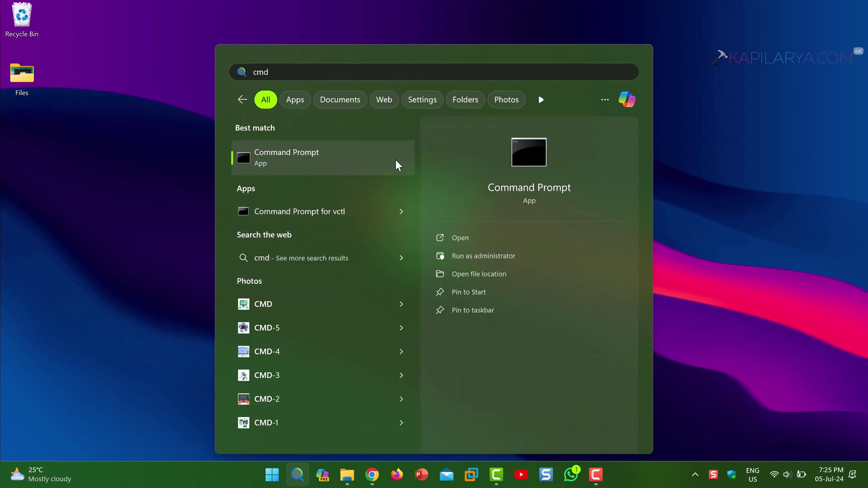
pyautogui.click(480, 254)
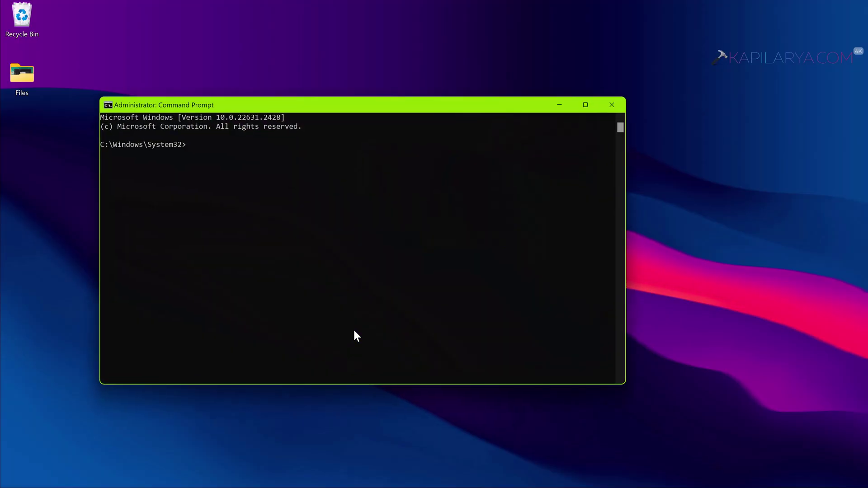
pyautogui.write('netsh int tcp set global autotuninglevel=disabled')
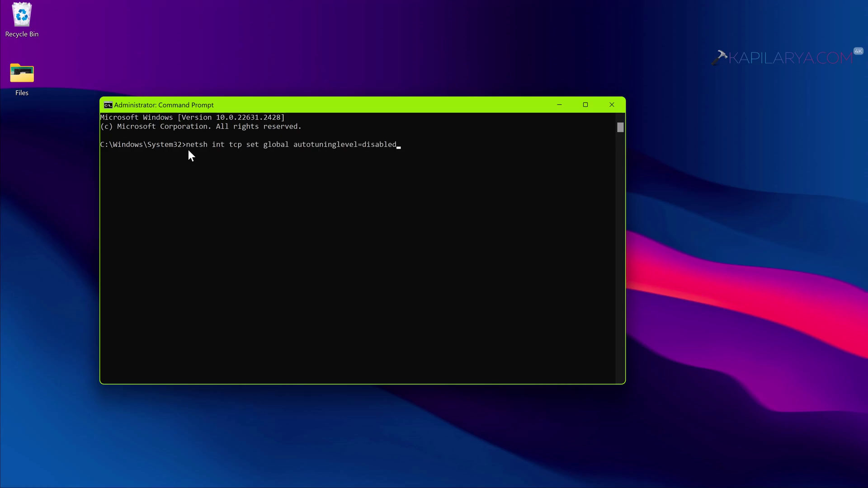
pyautogui.click(187, 145)
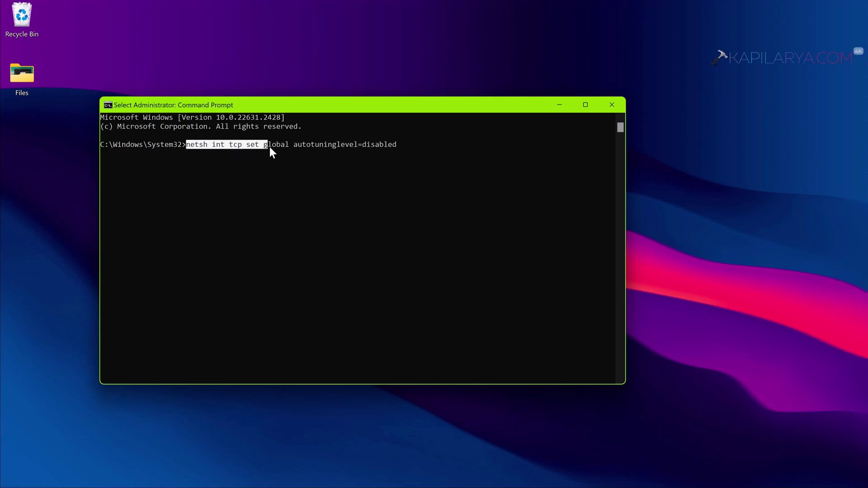
pyautogui.moveTo(270, 147); pyautogui.dragTo(393, 149)
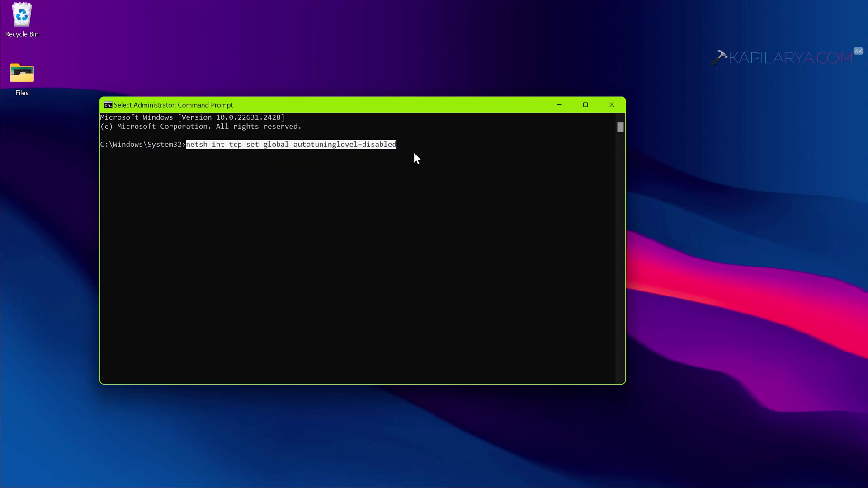
pyautogui.press('Return')
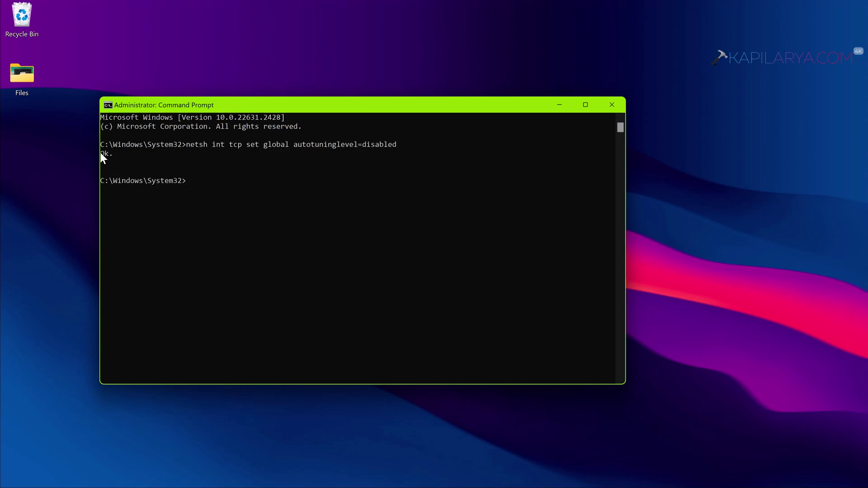
# Highlight the Ok confirmation and close Command Prompt.
pyautogui.click(103, 154)
pyautogui.moveTo(104, 153); pyautogui.dragTo(116, 155)
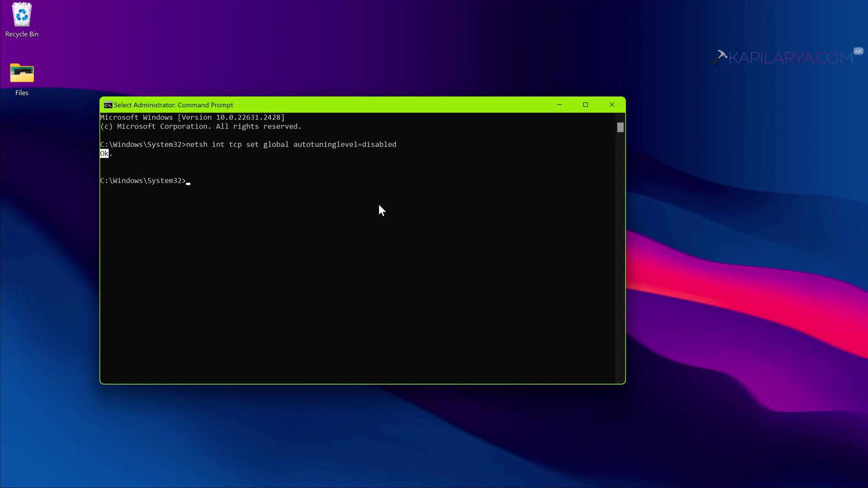
pyautogui.click(612, 105)
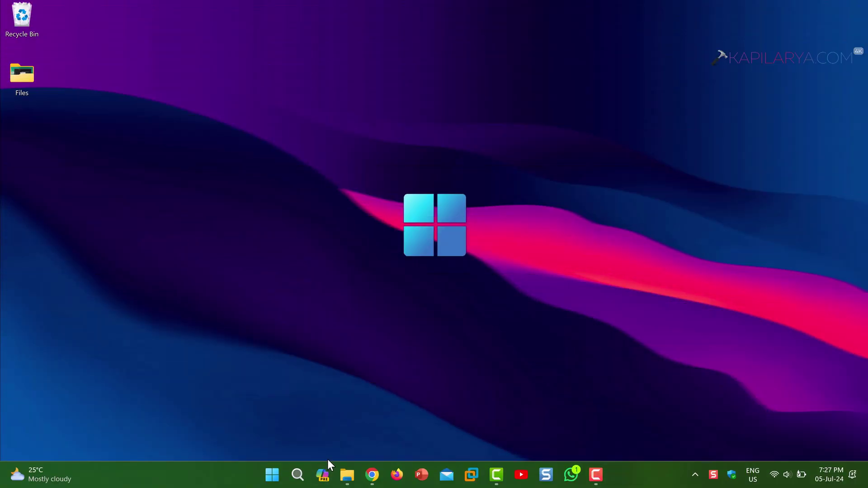
# Disable offline files through Manage offline files and confirm with OK.
pyautogui.click(296, 481)
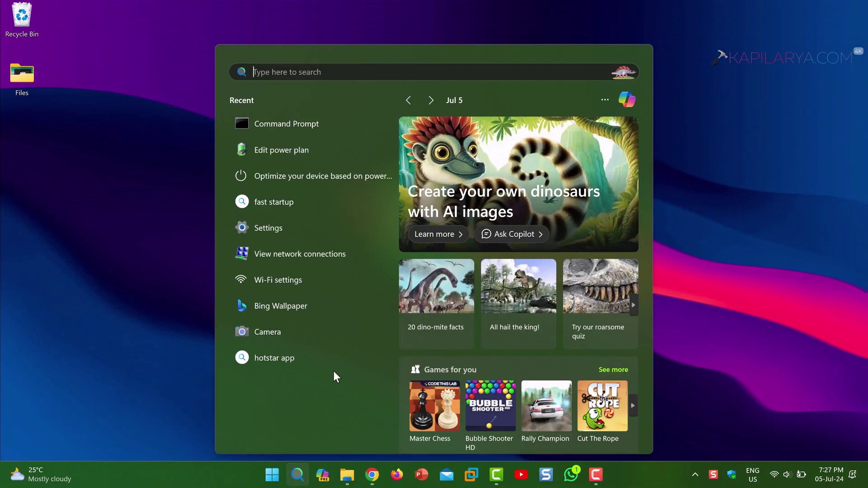
pyautogui.write('offline maps')
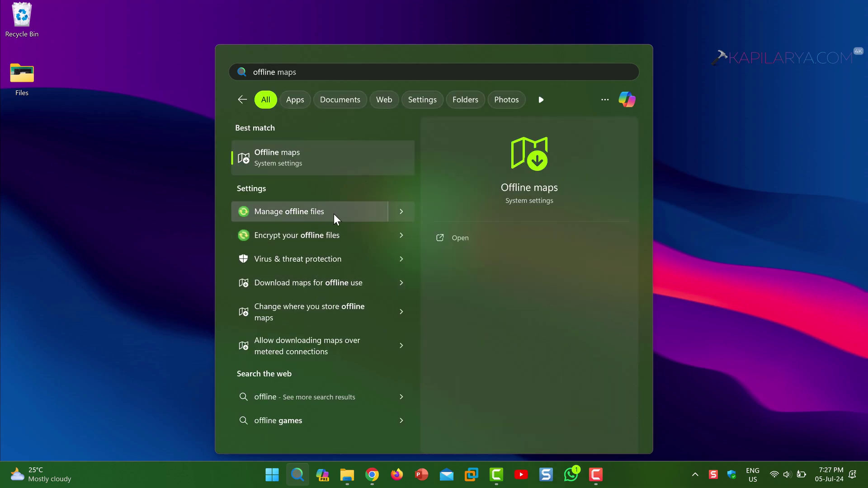
pyautogui.click(403, 210)
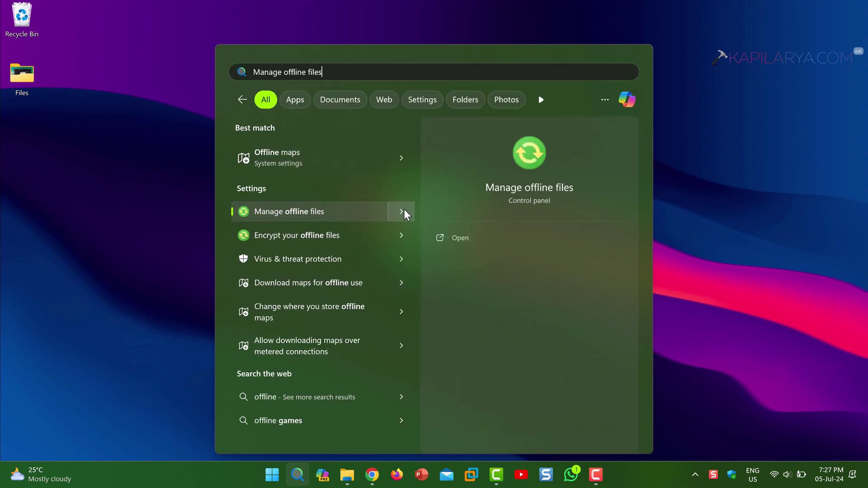
pyautogui.click(458, 237)
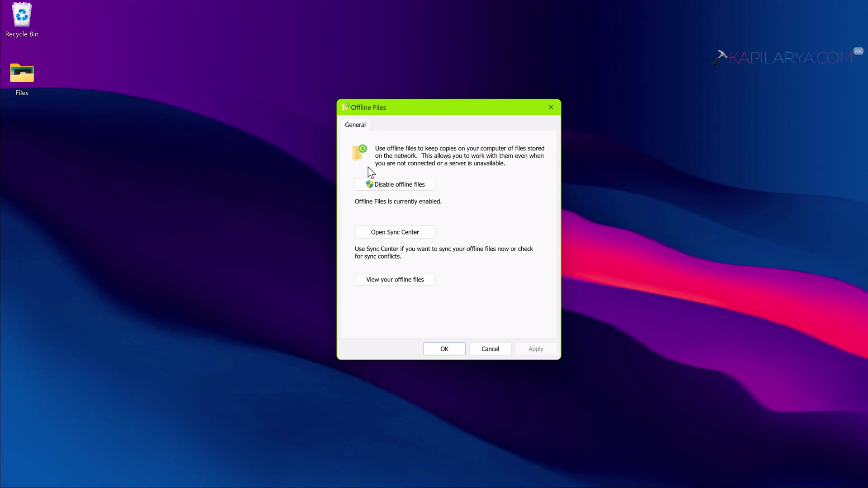
pyautogui.click(415, 188)
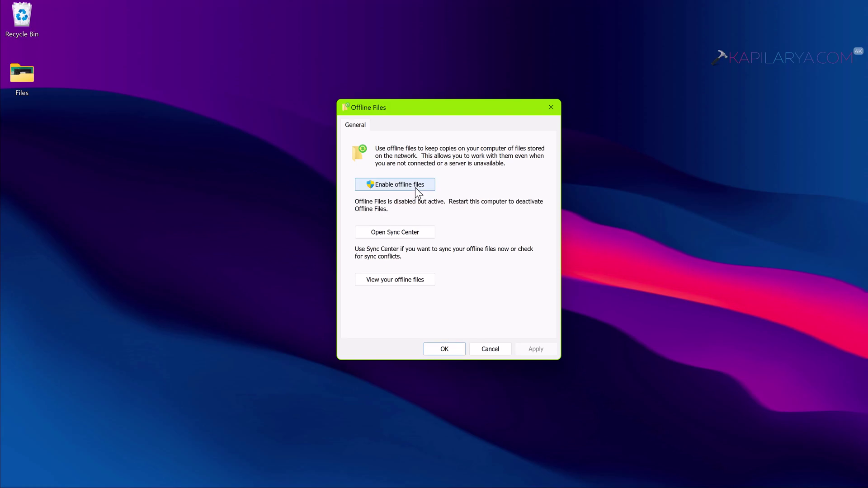
pyautogui.click(547, 110)
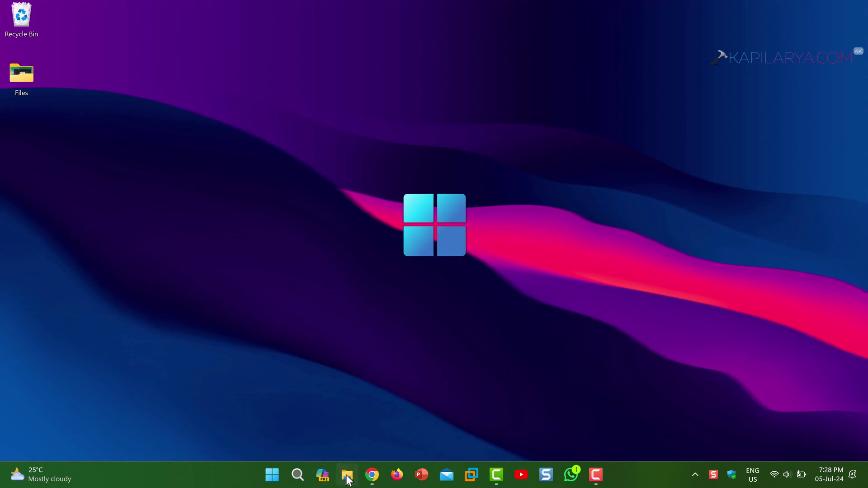
# Disconnect the Links (Z:) network drive from This PC in File Explorer.
pyautogui.click(348, 476)
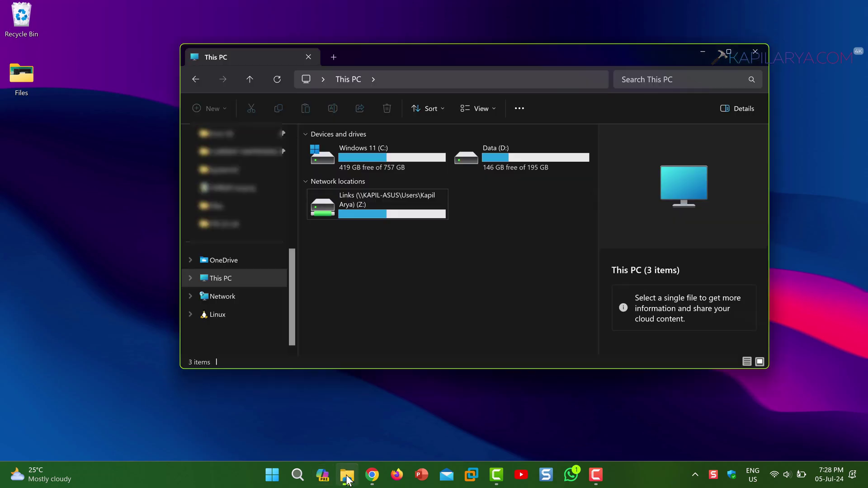
pyautogui.click(234, 278)
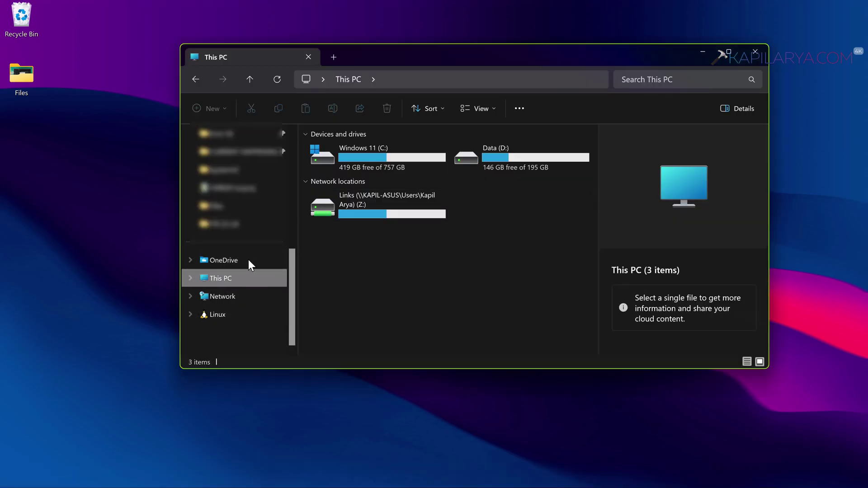
pyautogui.click(406, 210)
pyautogui.rightClick(399, 201)
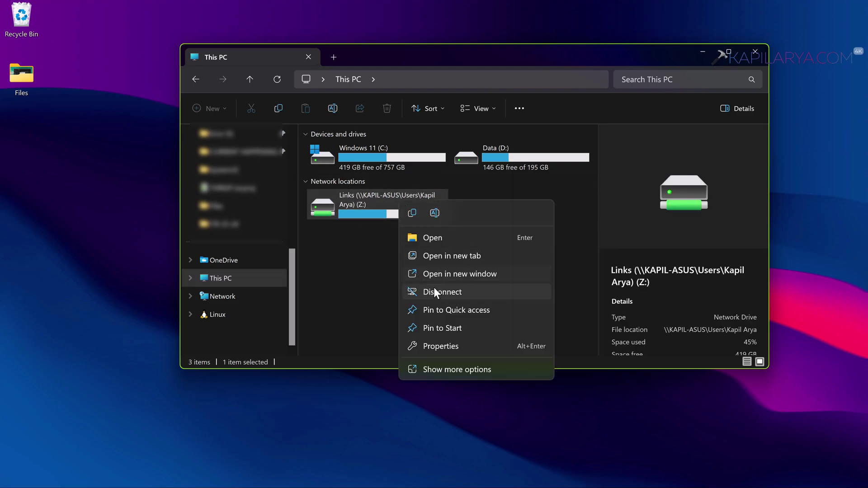
pyautogui.click(457, 293)
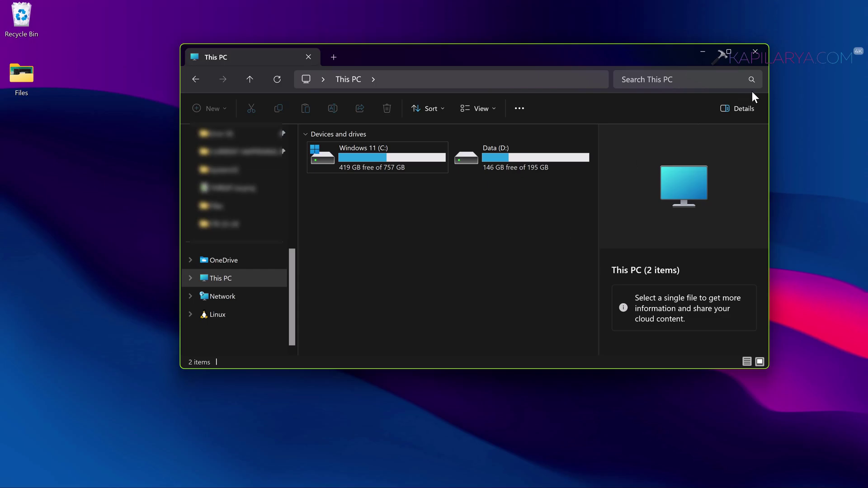
# Close File Explorer and open Credential Manager by searching 'cred'.
pyautogui.click(754, 54)
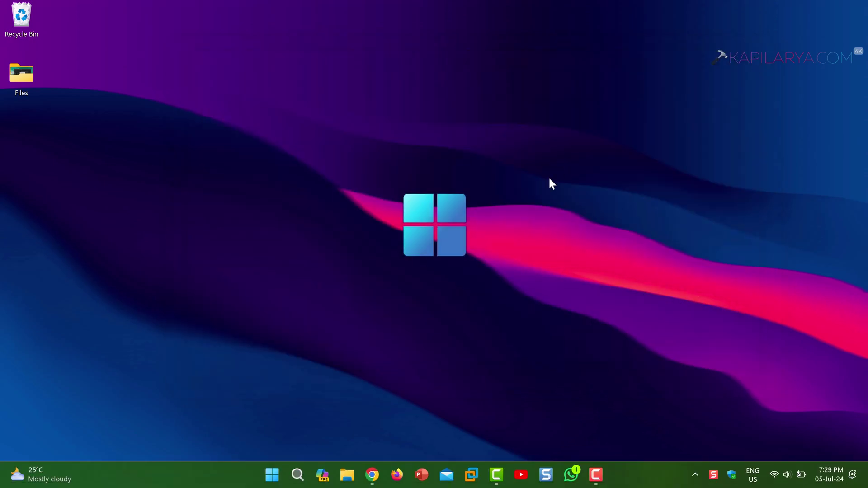
pyautogui.click(298, 476)
pyautogui.write('credential Manager')
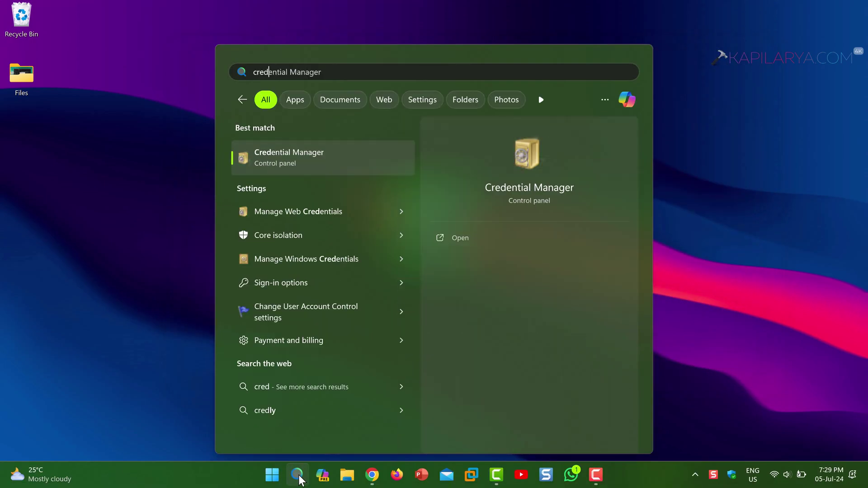
pyautogui.click(462, 238)
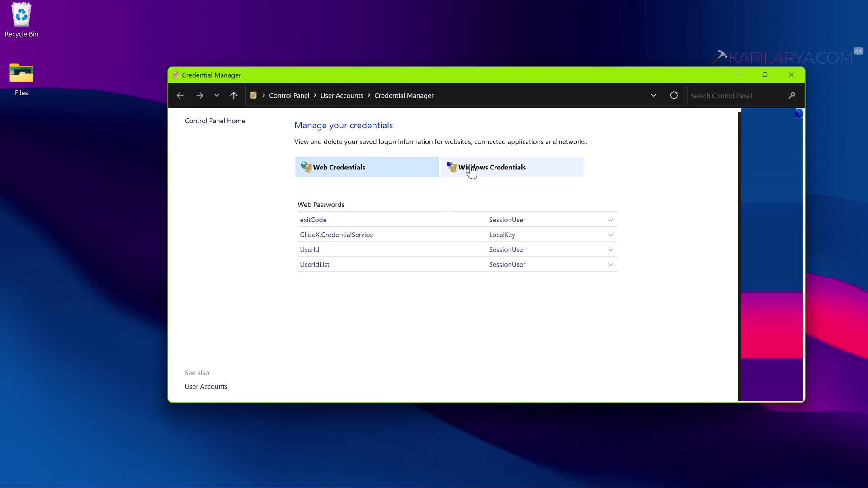
# Remove the last generic entry under Windows Credentials.
pyautogui.click(471, 168)
pyautogui.scroll(-1, 441, 275)
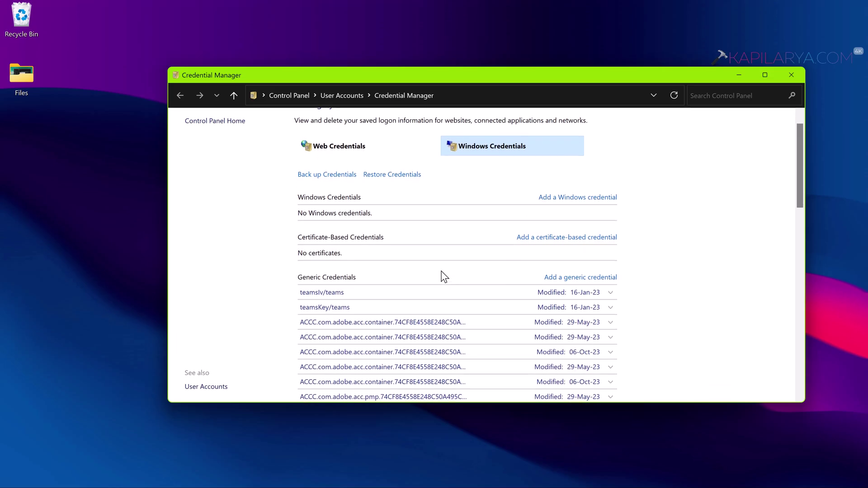
pyautogui.scroll(-15, 442, 276)
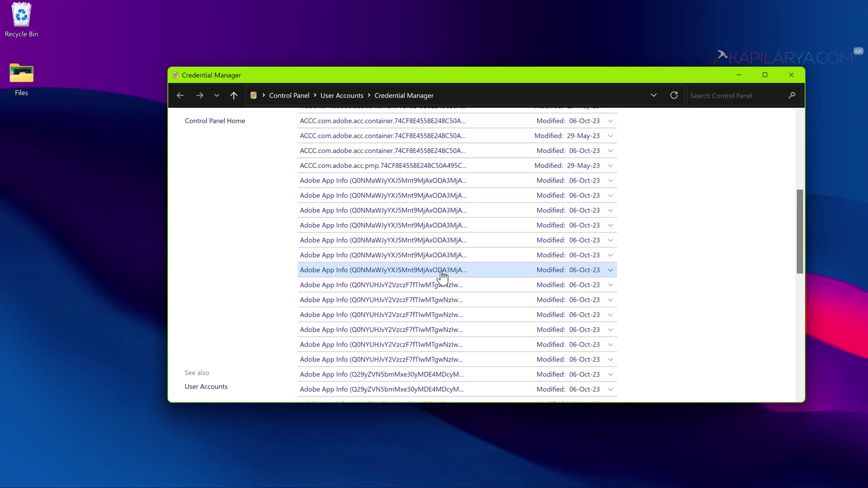
pyautogui.click(389, 322)
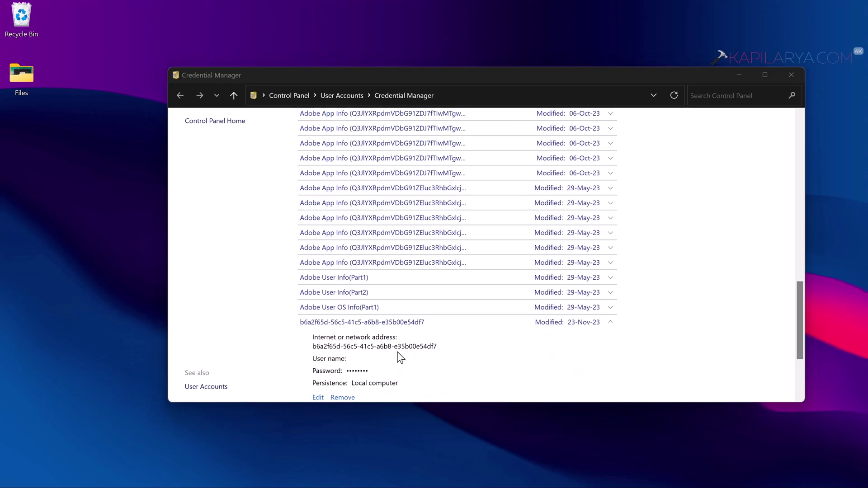
pyautogui.click(342, 396)
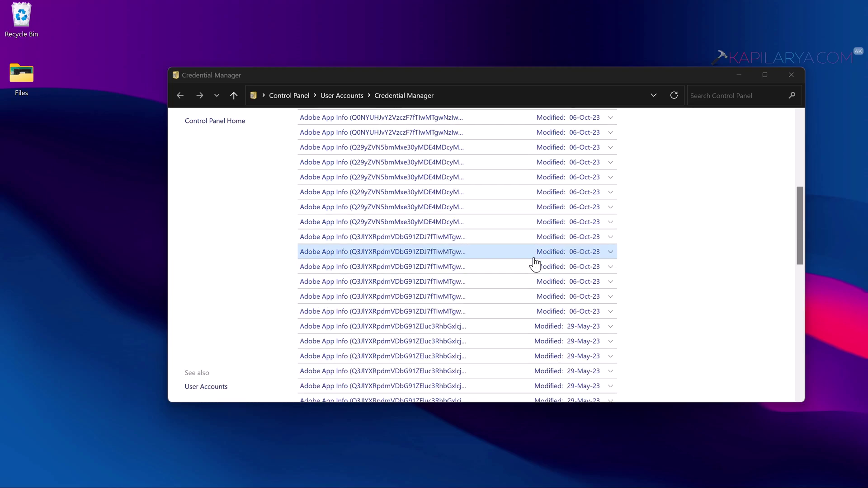
pyautogui.scroll(10, 534, 262)
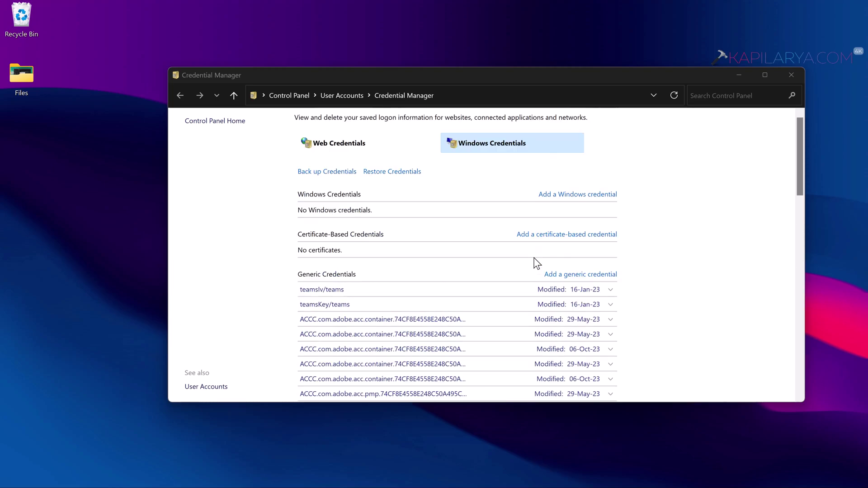
pyautogui.scroll(1, 537, 263)
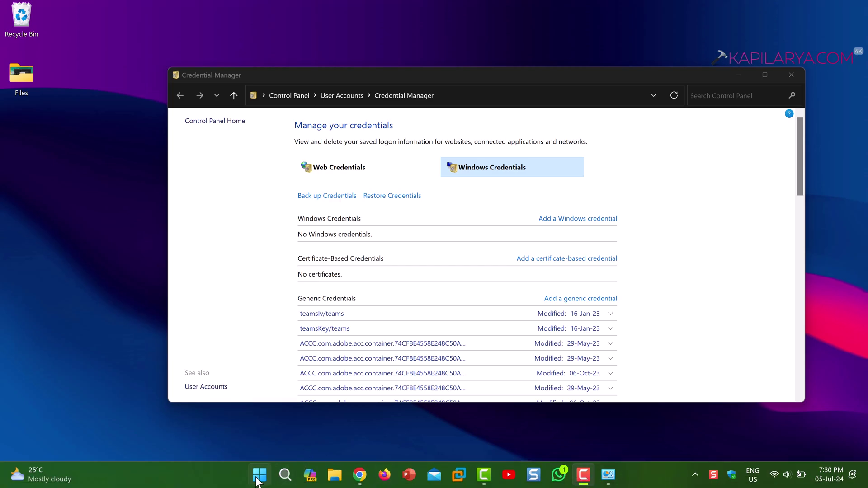
# Restart the computer from the Win+X Shut down or sign out menu.
pyautogui.rightClick(258, 480)
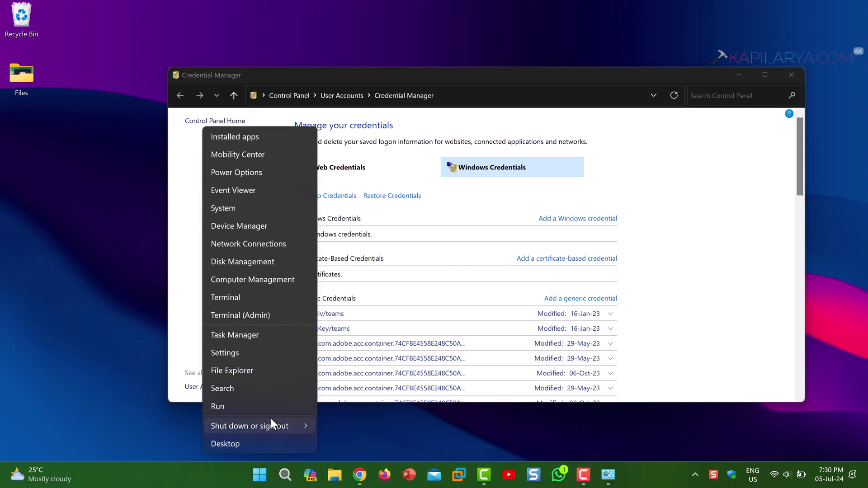
pyautogui.moveTo(278, 427)
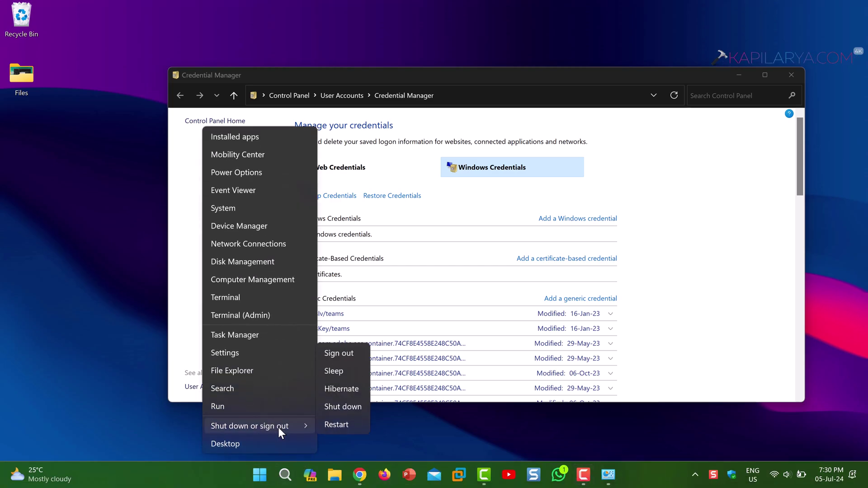
pyautogui.click(334, 424)
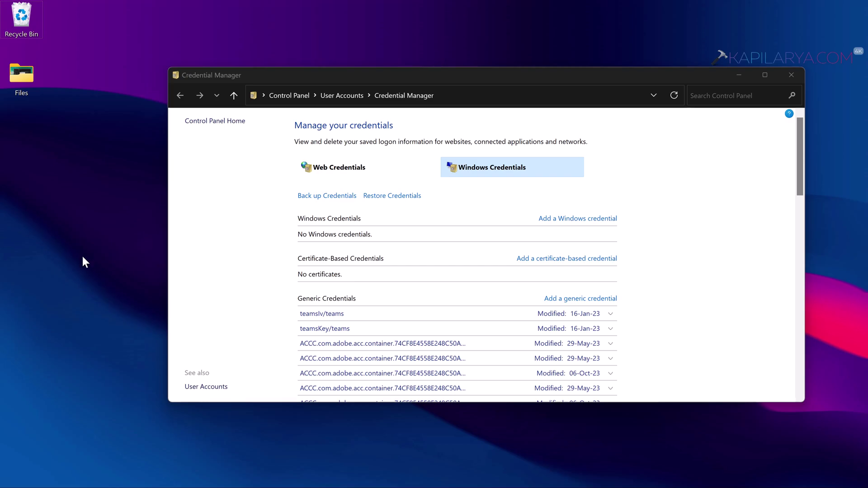
# Start adding a Windows credential, moving through the address, user name and password fields.
pyautogui.click(529, 220)
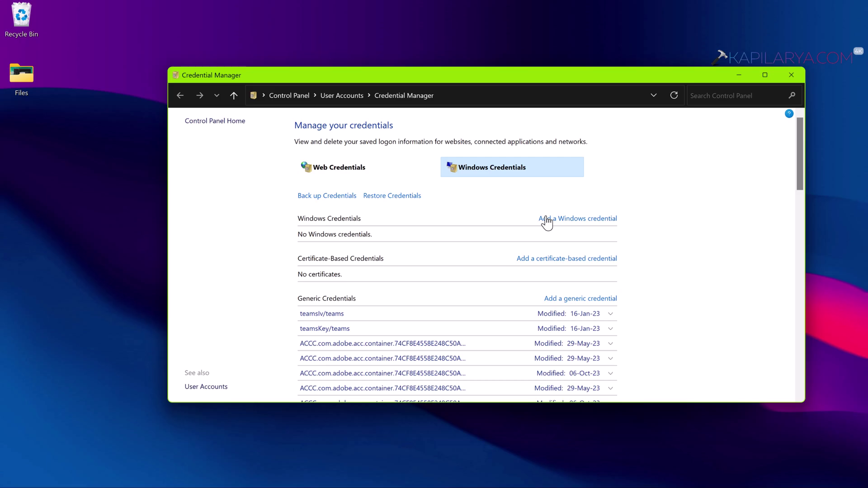
pyautogui.click(547, 220)
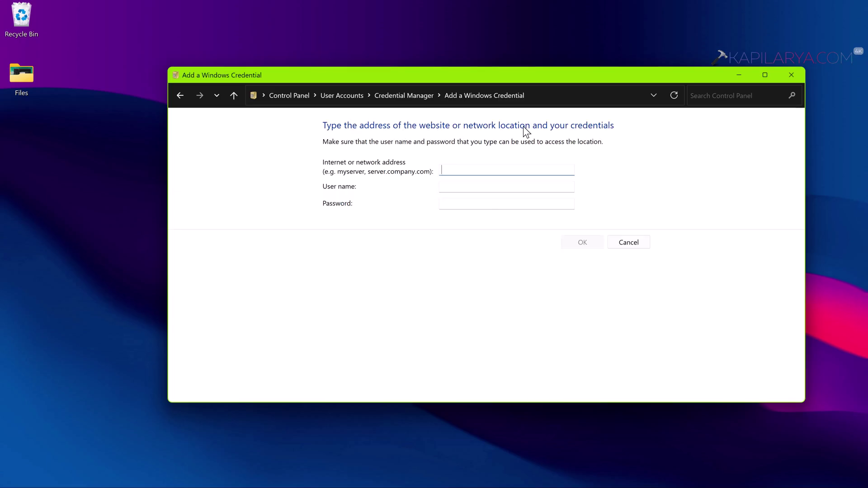
pyautogui.click(471, 171)
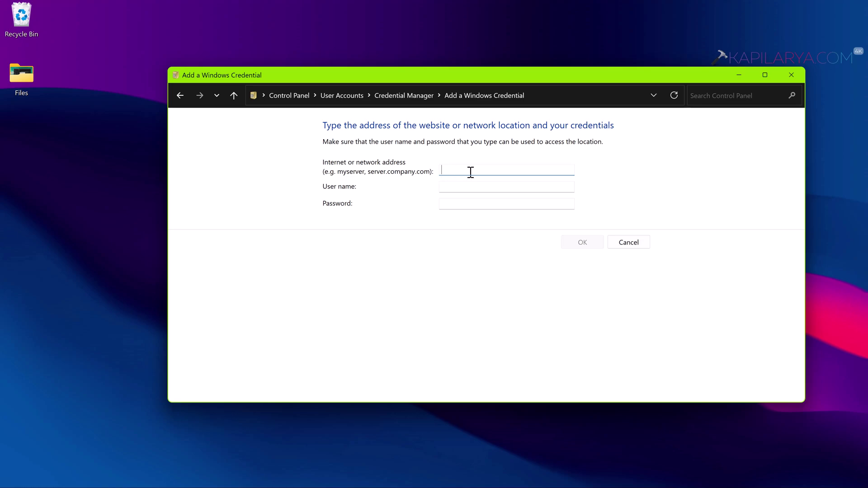
pyautogui.click(449, 189)
pyautogui.click(442, 202)
pyautogui.press('XF86AudioLowerVolume')
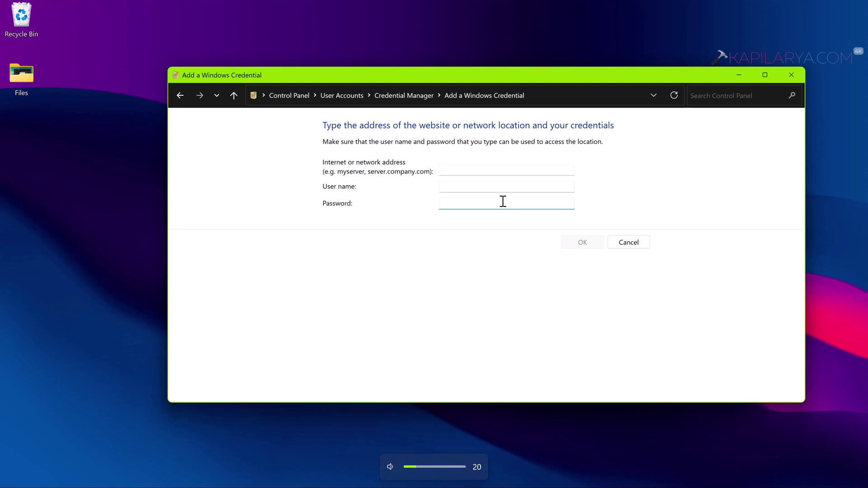